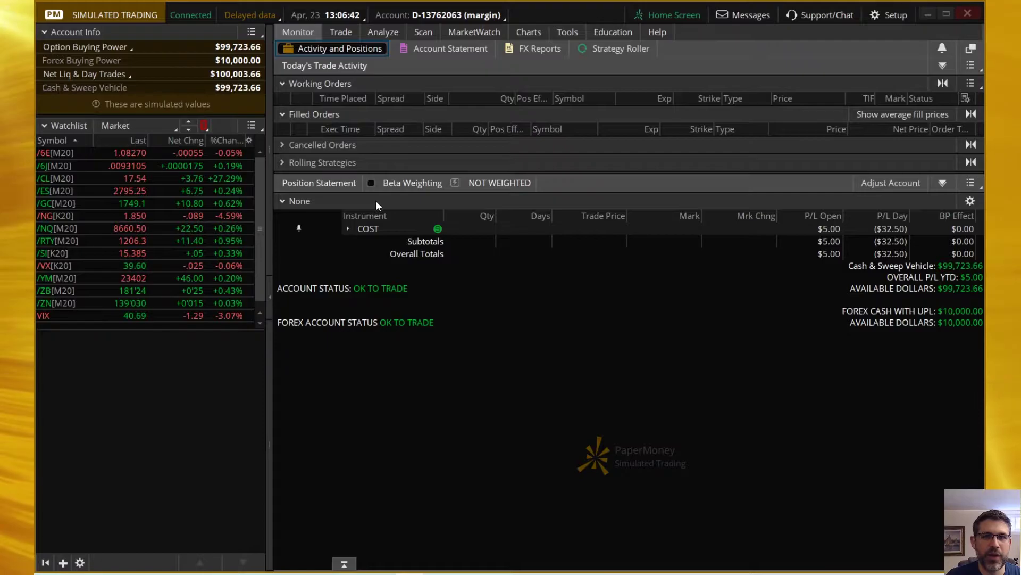
Step: Show the CMG chart and autozoom it to a one-year daily range, including the 415 March low
{"action": "left_click", "coordinate": [536, 30]}
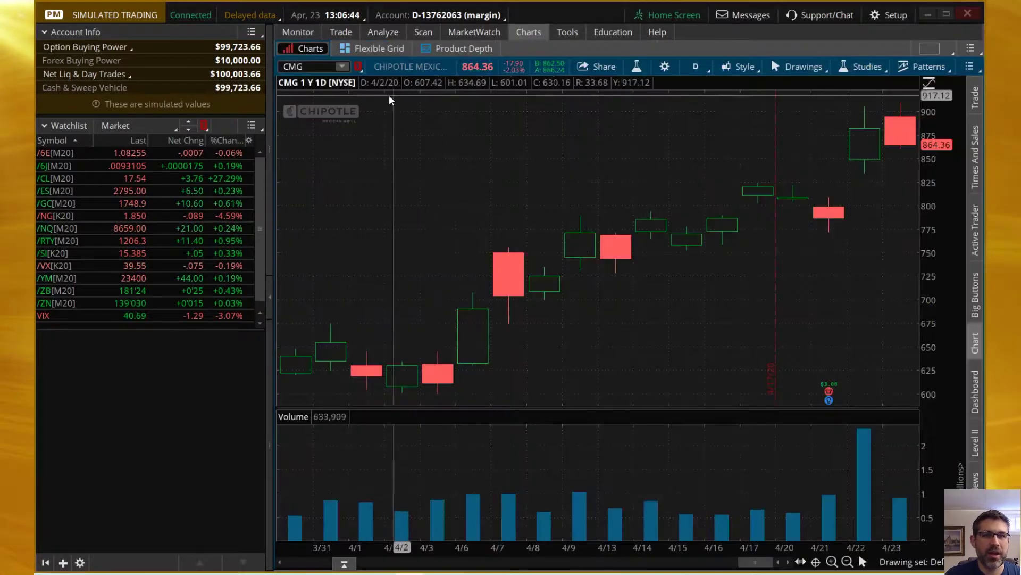
{"action": "right_click", "coordinate": [713, 198]}
{"action": "left_click", "coordinate": [742, 213]}
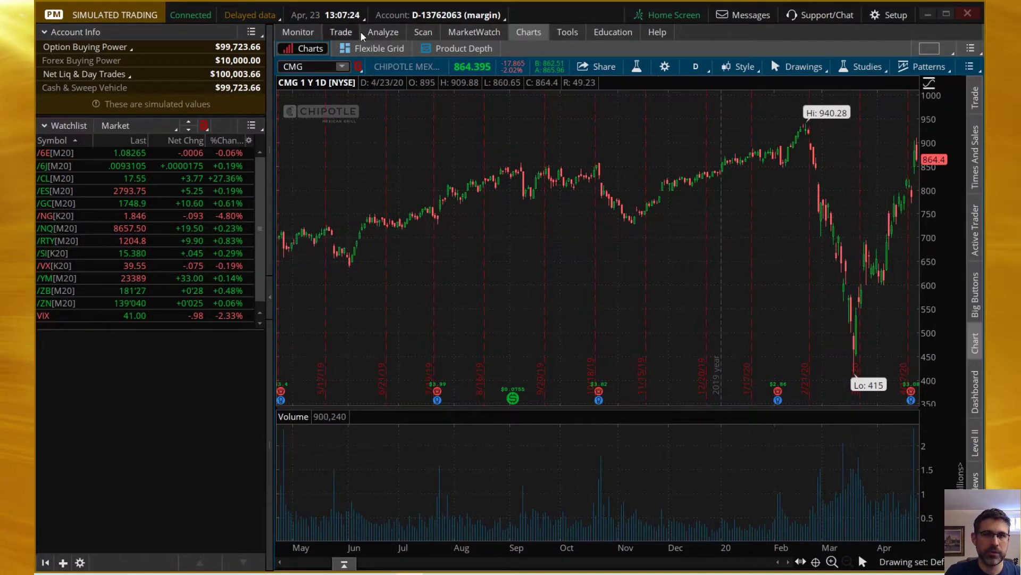
Step: Open the CMG 29 MAY 20 option chain under Analyze and scroll to the 725–815 put strikes
{"action": "left_click", "coordinate": [386, 32]}
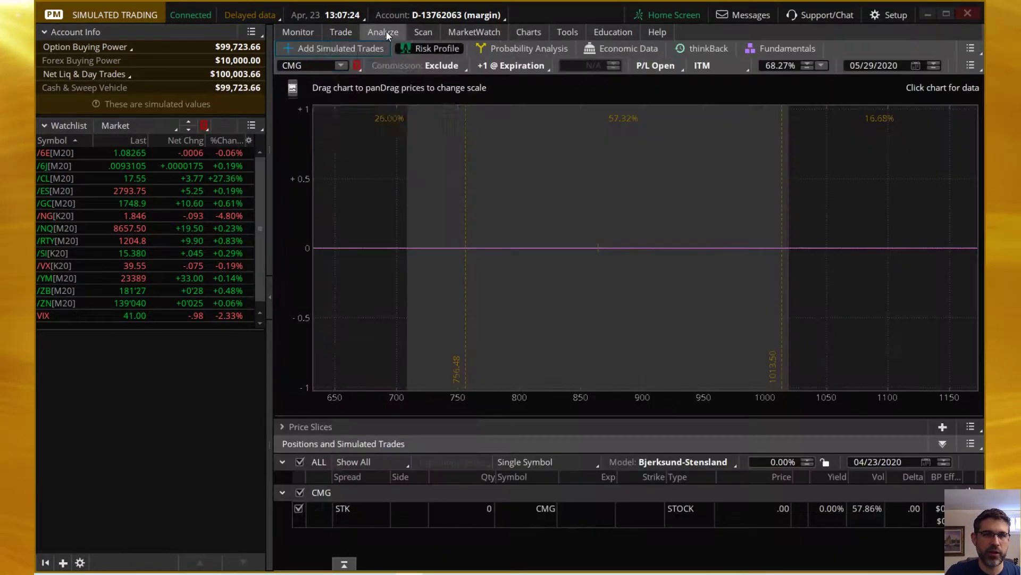
{"action": "left_click", "coordinate": [333, 48]}
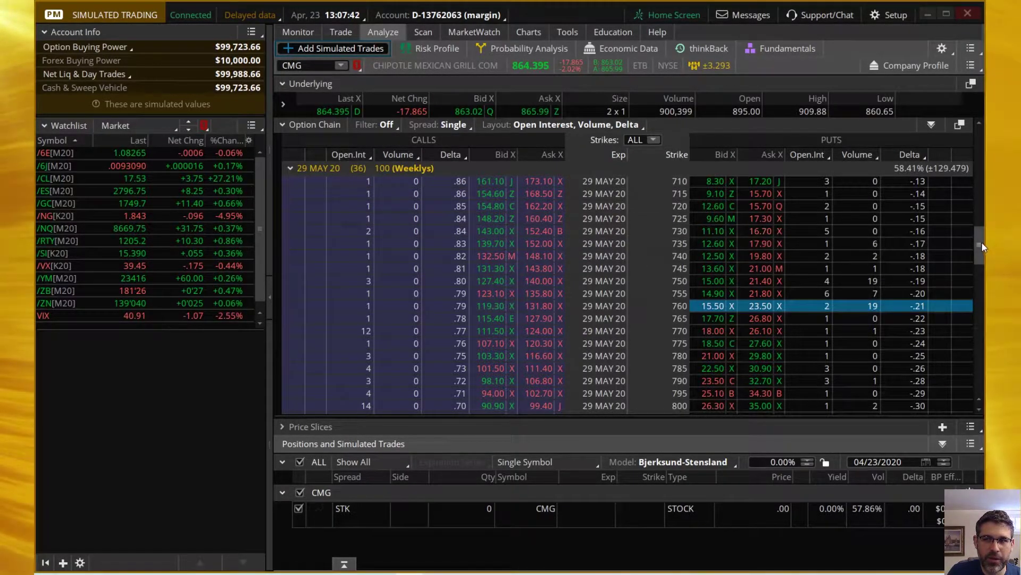
{"action": "left_click_drag", "start_coordinate": [982, 242], "coordinate": [981, 246]}
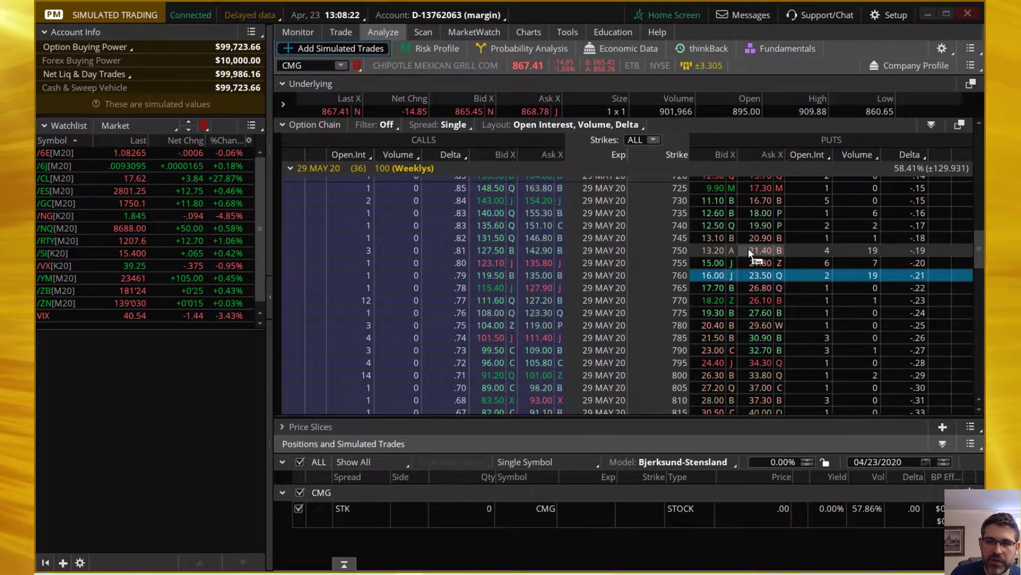
Step: Create a simulated iron condor sell trade around the CMG 760 put and enlarge the trades panel
{"action": "right_click", "coordinate": [717, 277]}
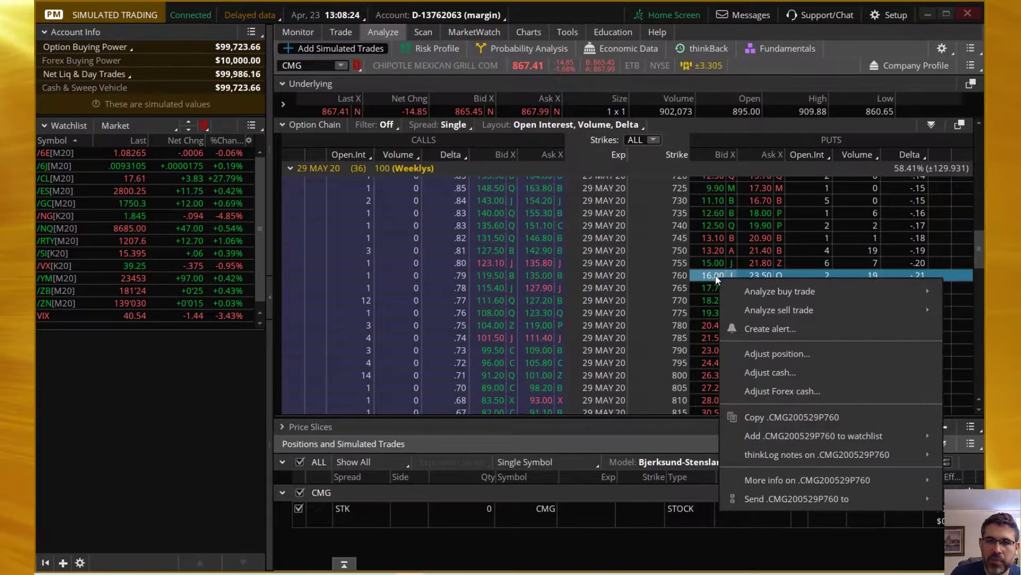
{"action": "mouse_move", "coordinate": [783, 309]}
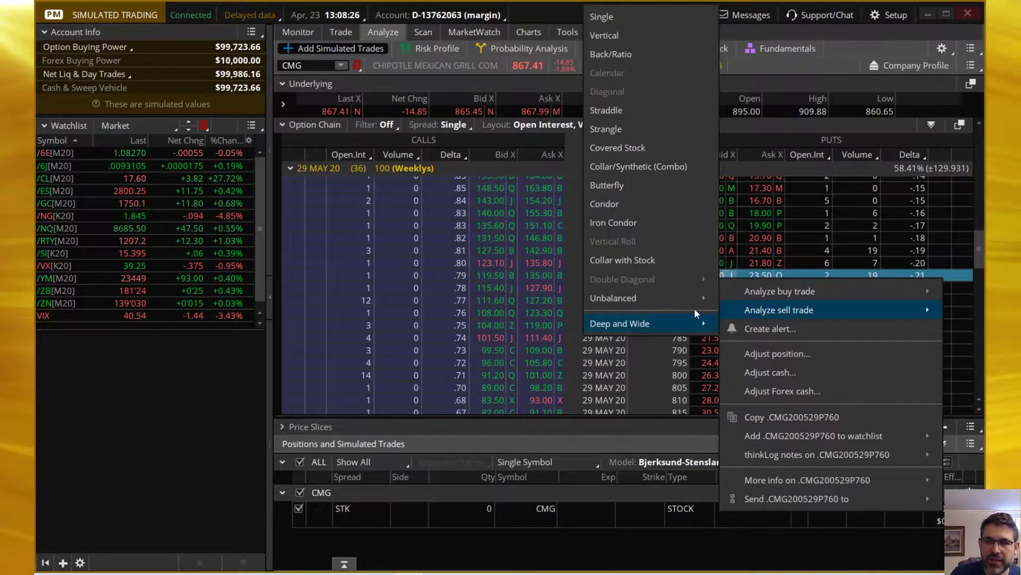
{"action": "left_click", "coordinate": [620, 223]}
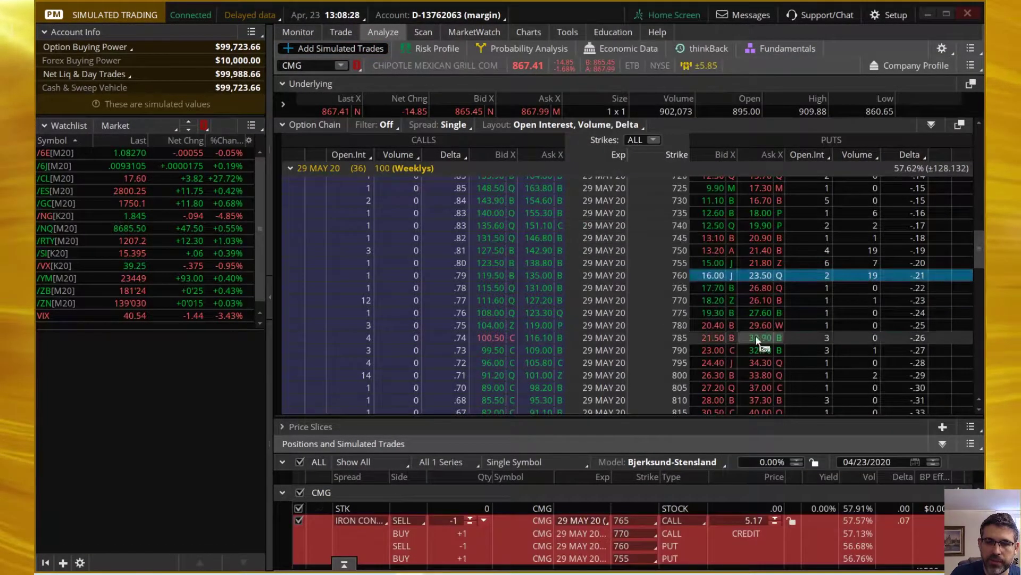
{"action": "left_click_drag", "start_coordinate": [740, 416], "coordinate": [734, 352]}
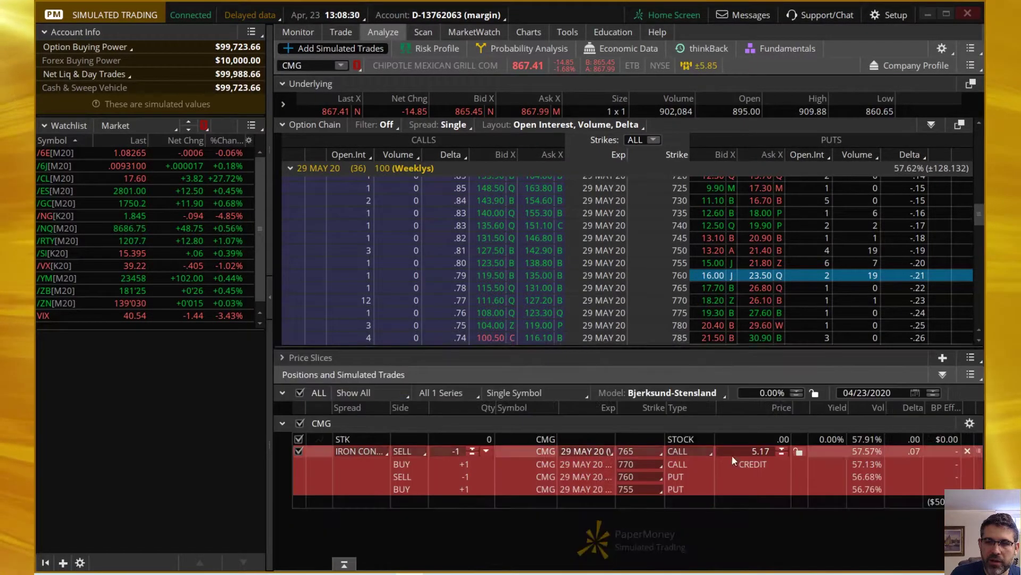
Step: Set the iron condor strikes to a 750 long put, 1010 short call and 1020 long call
{"action": "left_click", "coordinate": [658, 488]}
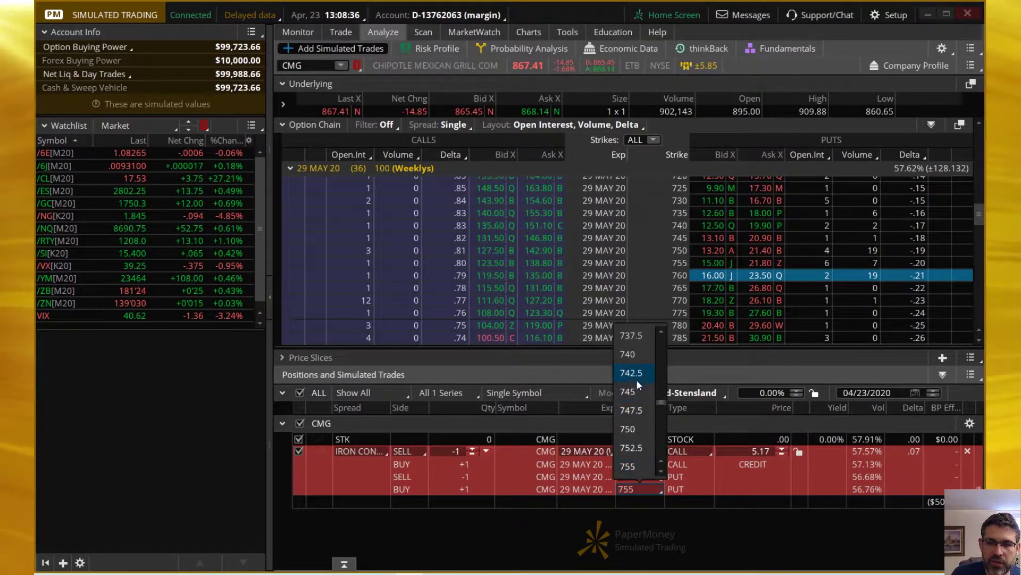
{"action": "left_click", "coordinate": [640, 427]}
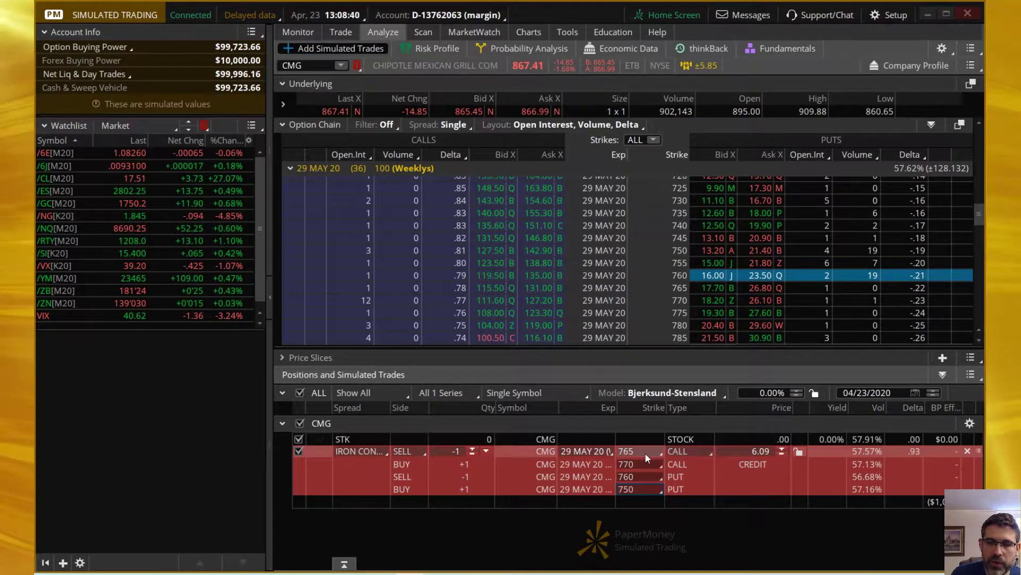
{"action": "left_click", "coordinate": [649, 452]}
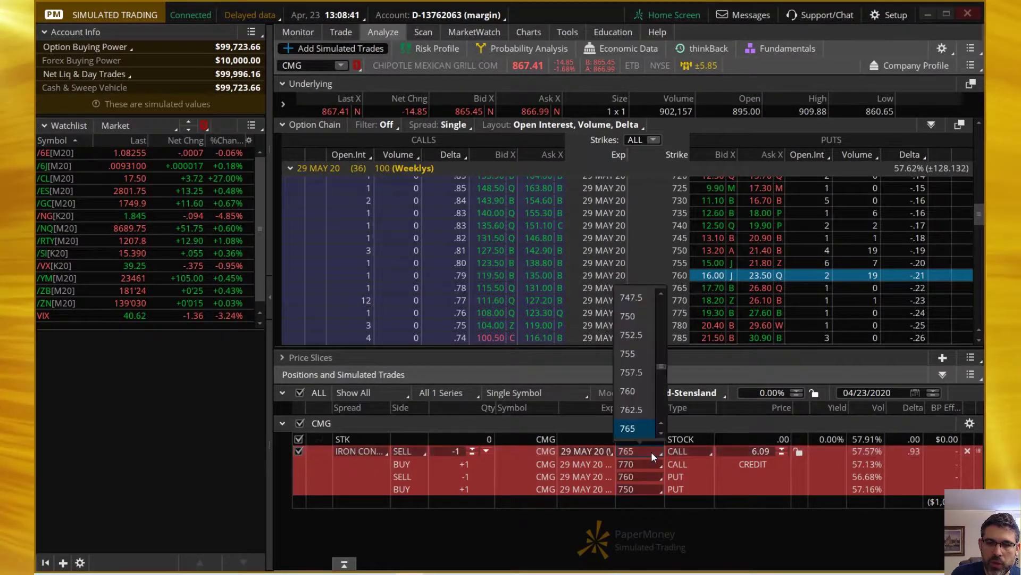
{"action": "left_click_drag", "start_coordinate": [661, 366], "coordinate": [659, 397]}
{"action": "left_click", "coordinate": [641, 370]}
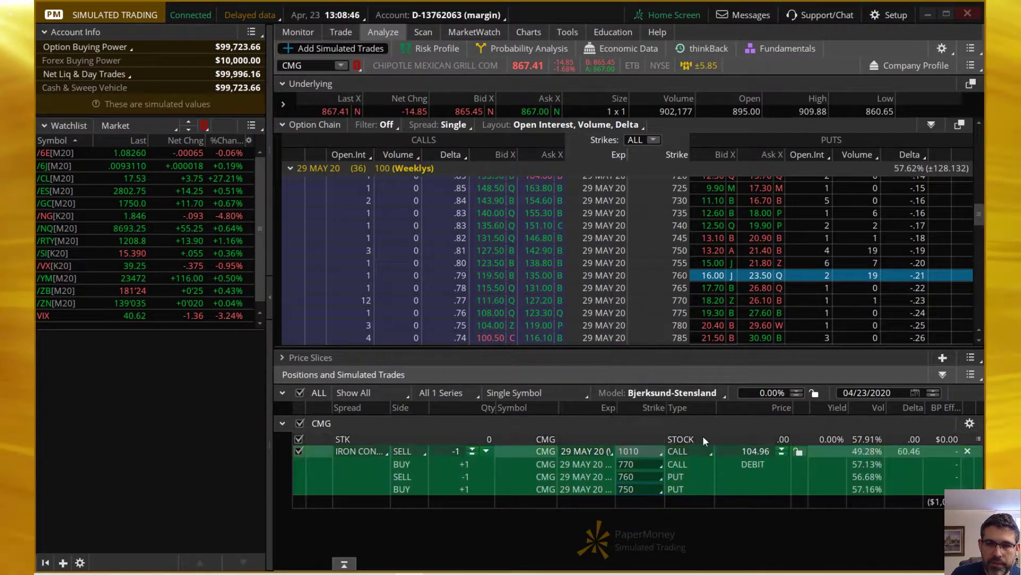
{"action": "left_click", "coordinate": [660, 463]}
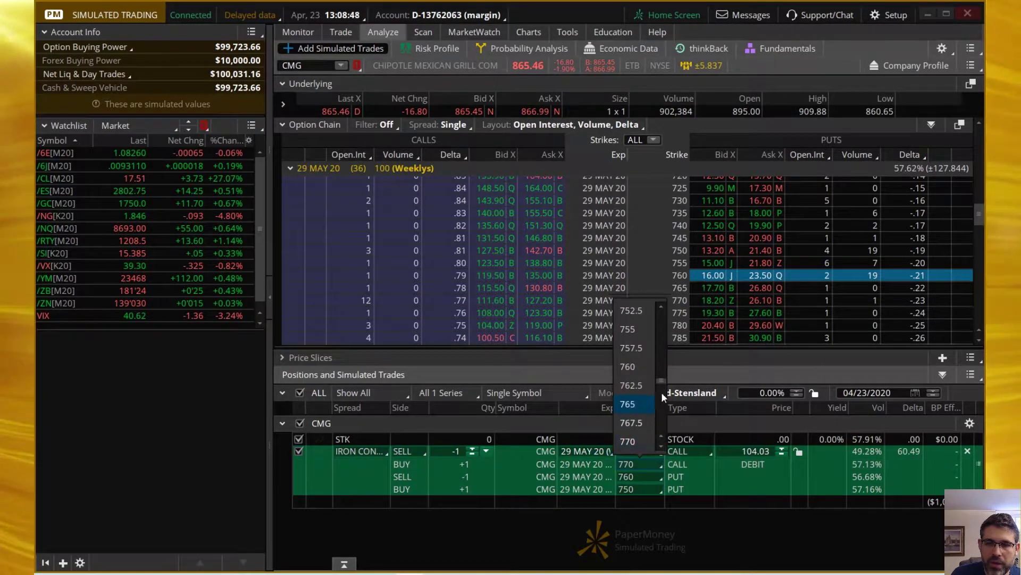
{"action": "left_click_drag", "start_coordinate": [664, 384], "coordinate": [663, 410]}
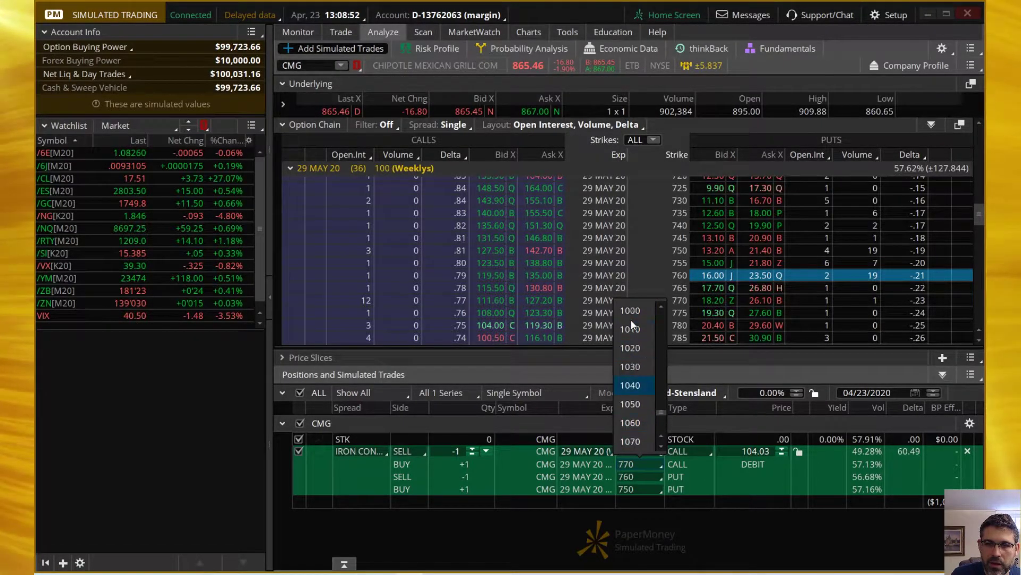
{"action": "left_click", "coordinate": [638, 330]}
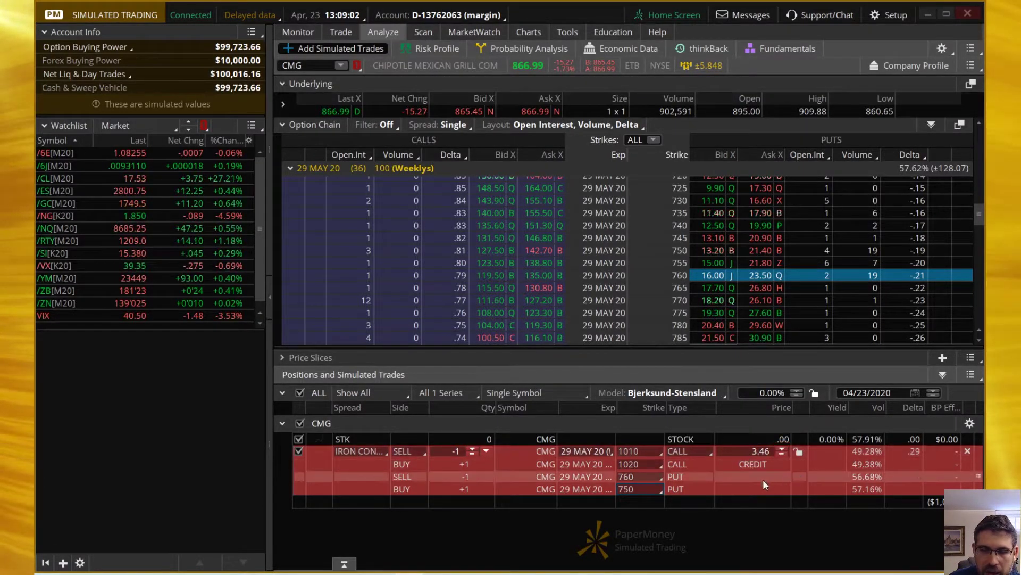
Step: Review the iron condor's order confirmation, close it unsent, and view the Risk Profile
{"action": "right_click", "coordinate": [784, 478]}
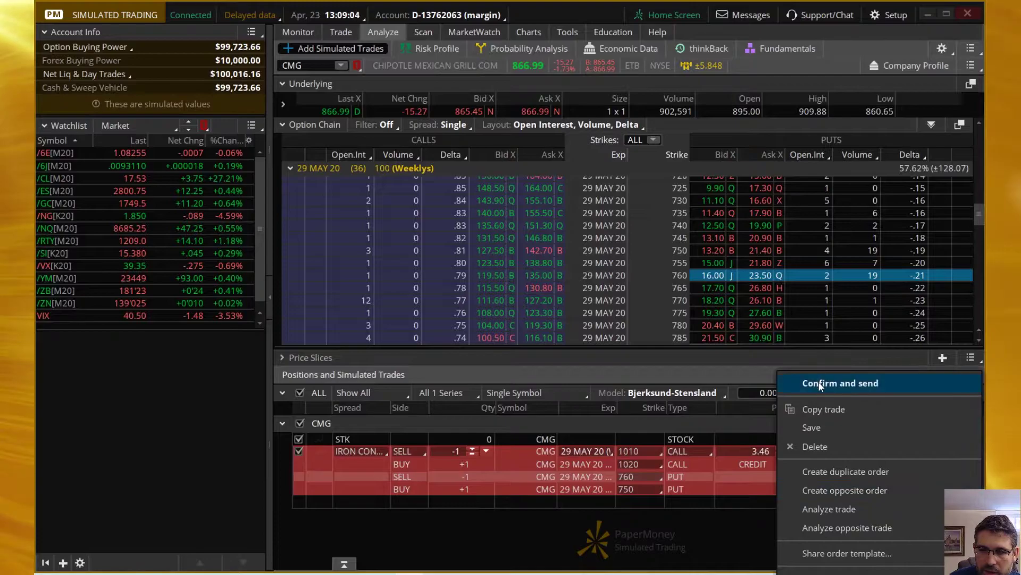
{"action": "left_click", "coordinate": [822, 447]}
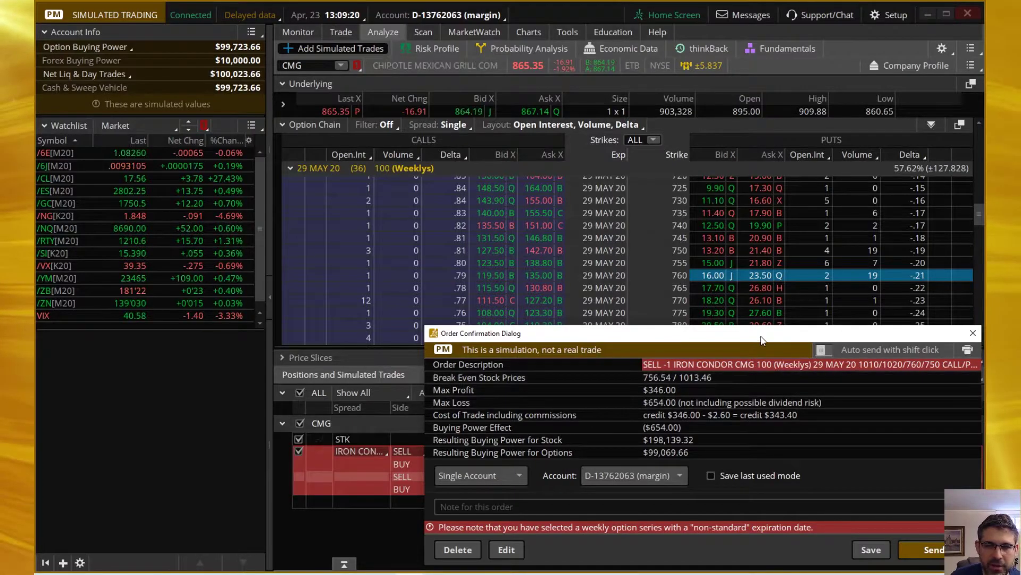
{"action": "left_click_drag", "start_coordinate": [761, 340], "coordinate": [682, 310]}
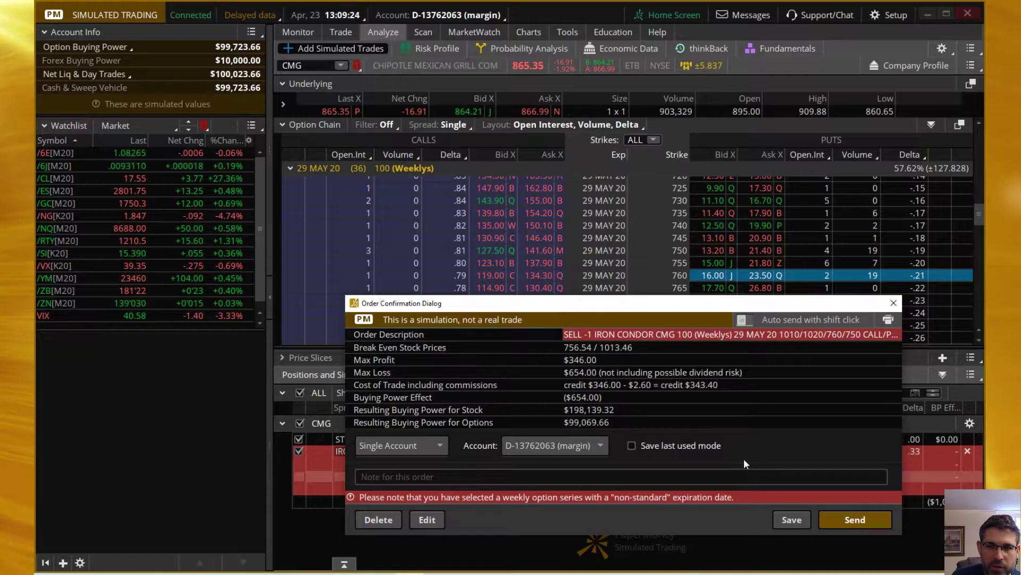
{"action": "left_click", "coordinate": [894, 303]}
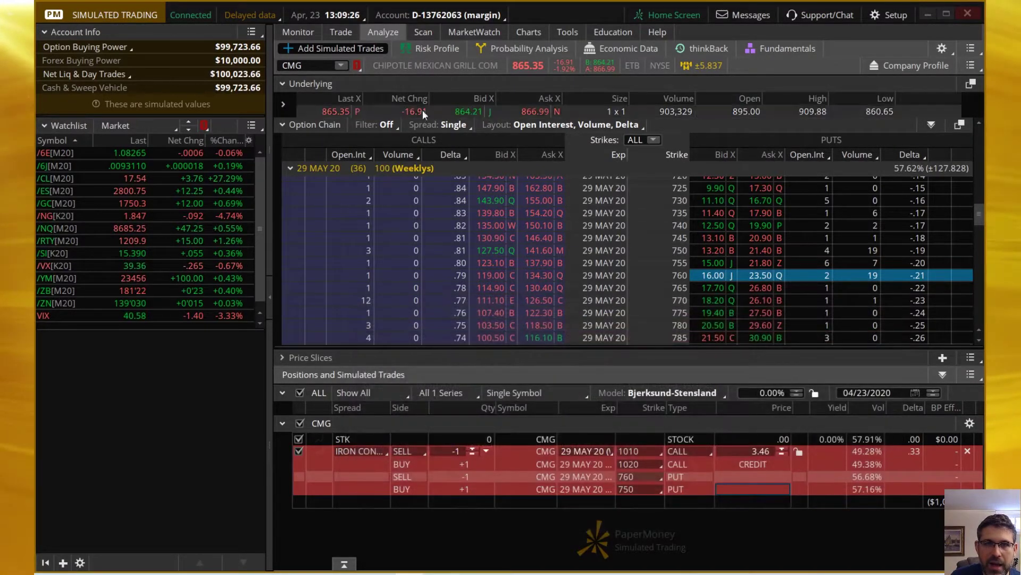
{"action": "left_click", "coordinate": [415, 47]}
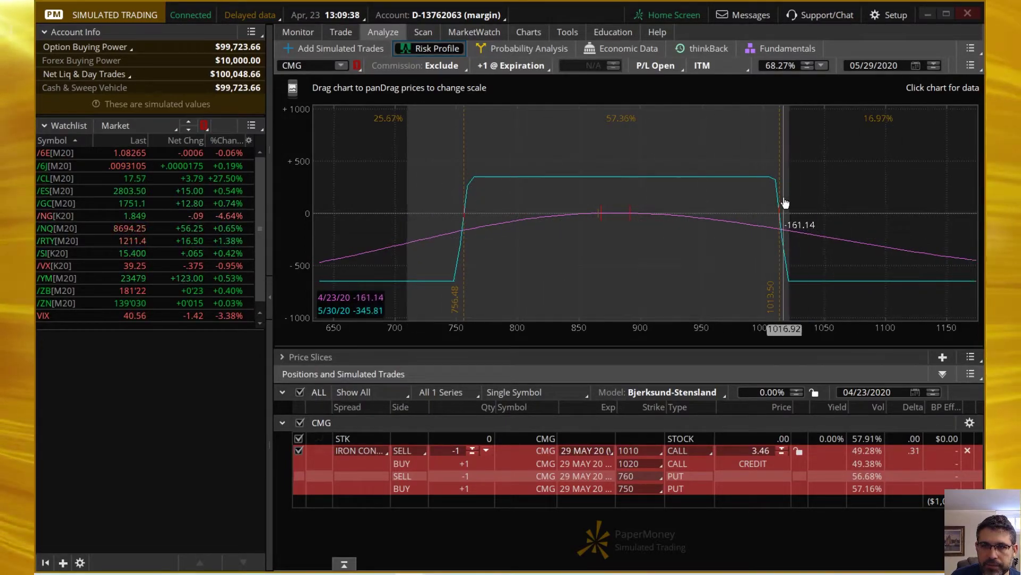
Step: Add price slices at the iron condor's 5/30/20 break-even prices on the Risk Profile
{"action": "left_click", "coordinate": [972, 358]}
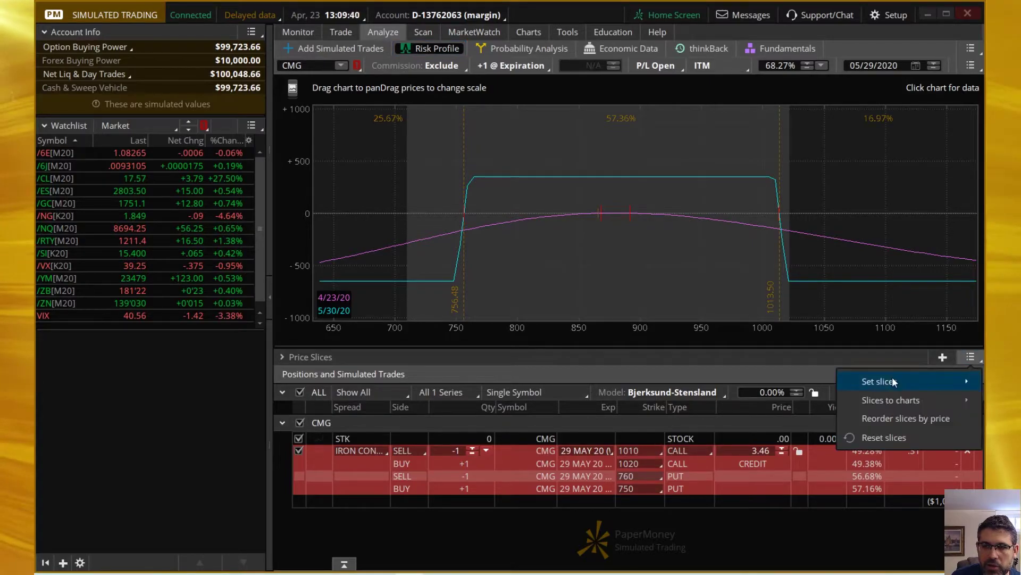
{"action": "mouse_move", "coordinate": [894, 381]}
{"action": "mouse_move", "coordinate": [785, 362]}
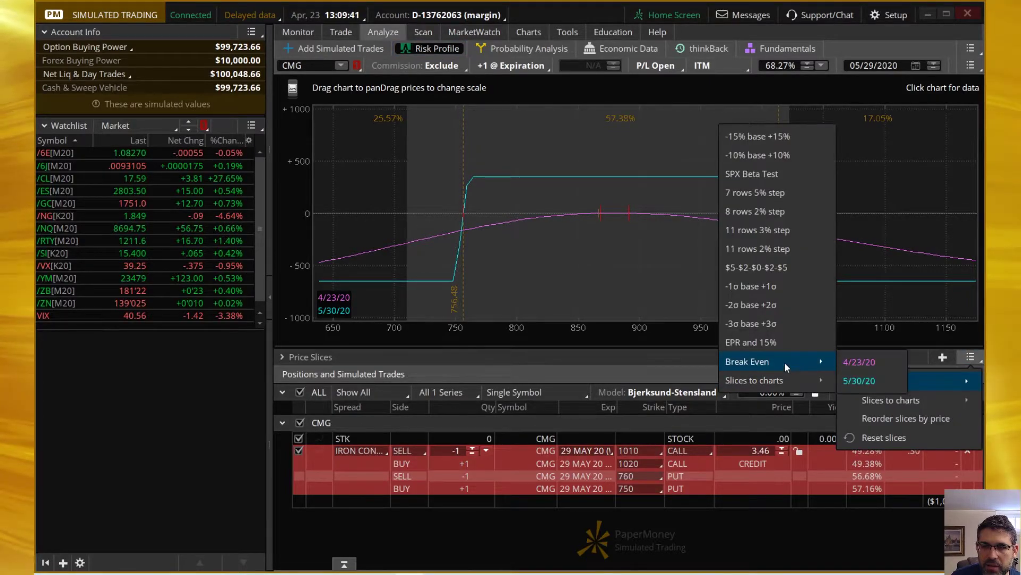
{"action": "left_click", "coordinate": [853, 380]}
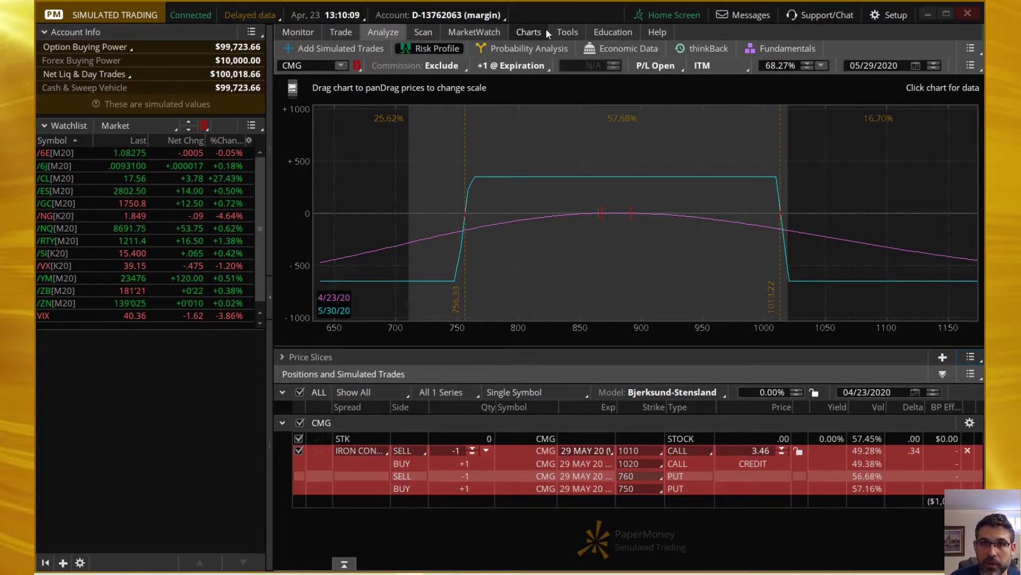
{"action": "mouse_move", "coordinate": [528, 30]}
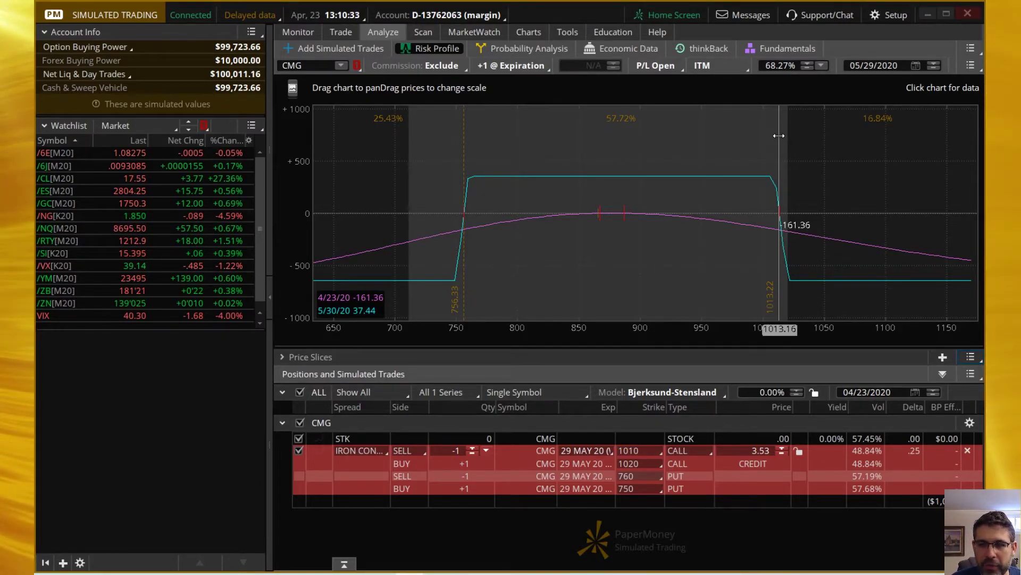
Step: Send the CMG iron condor at a 3.53 limit credit and view it under Monitor
{"action": "right_click", "coordinate": [847, 465]}
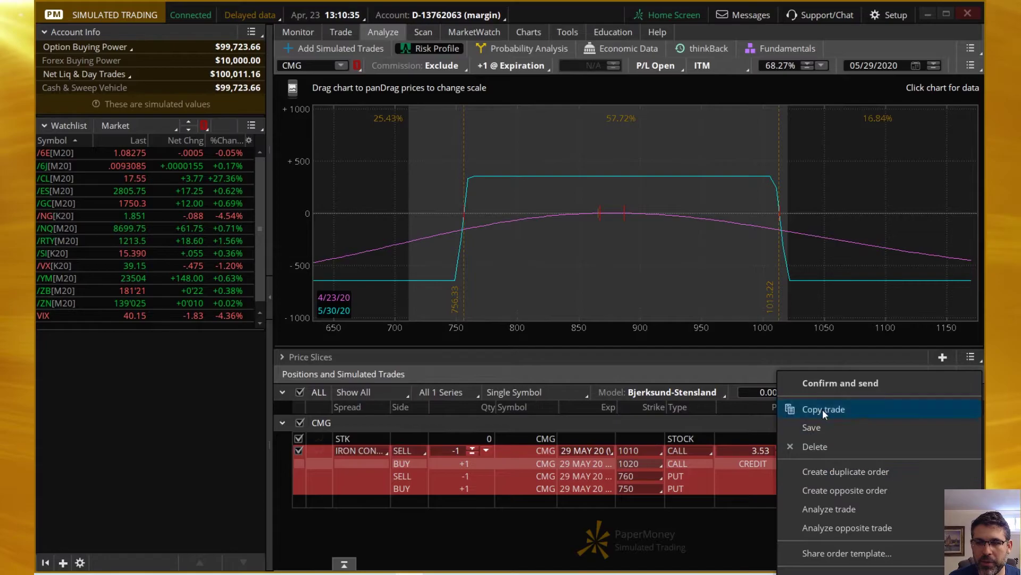
{"action": "left_click", "coordinate": [833, 381]}
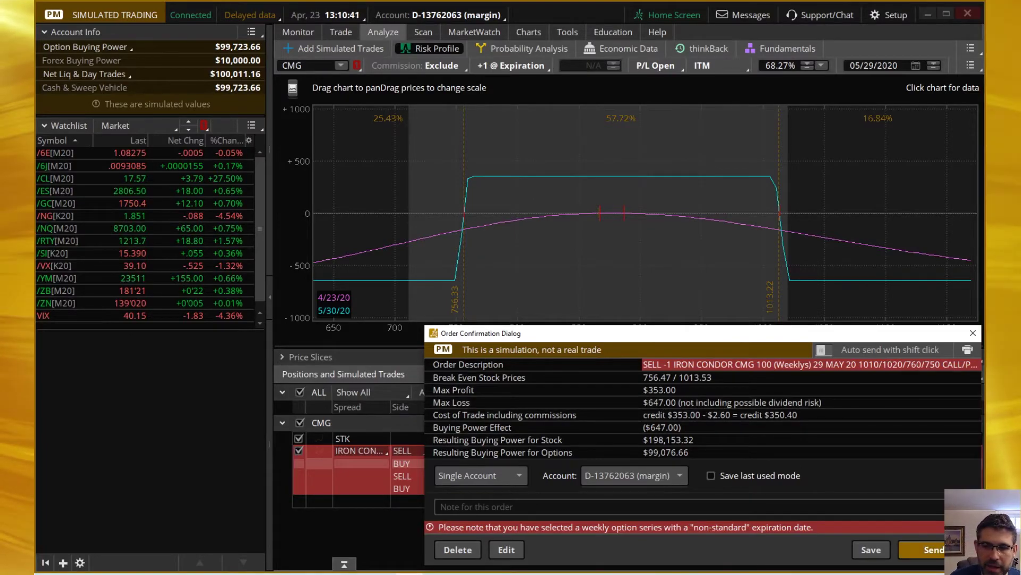
{"action": "left_click", "coordinate": [923, 549]}
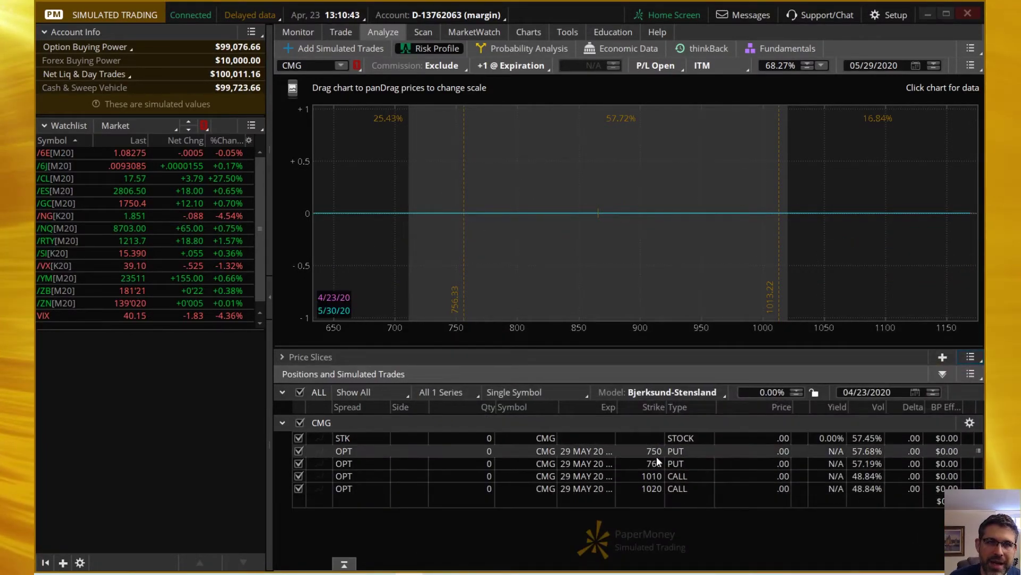
{"action": "left_click", "coordinate": [298, 33]}
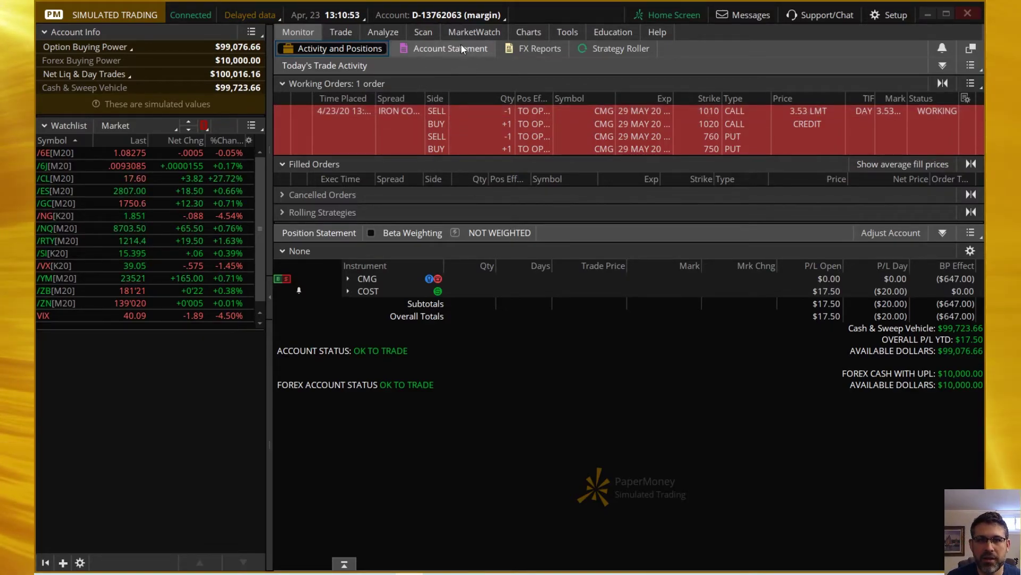
Step: Go back to the CMG 29 MAY 20 option chain and scroll down to the 1010/1020 call strikes
{"action": "mouse_move", "coordinate": [423, 35]}
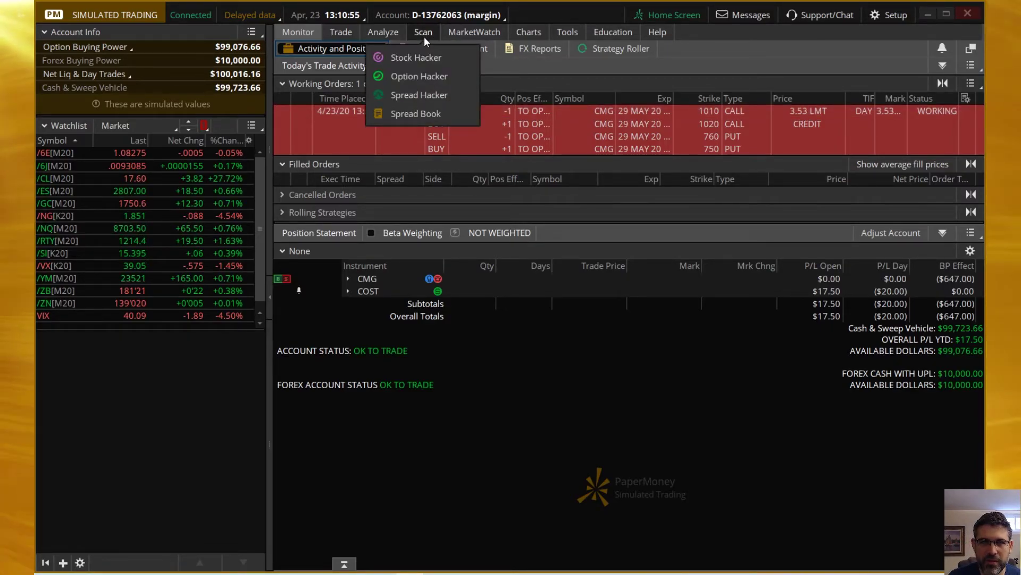
{"action": "left_click", "coordinate": [423, 34]}
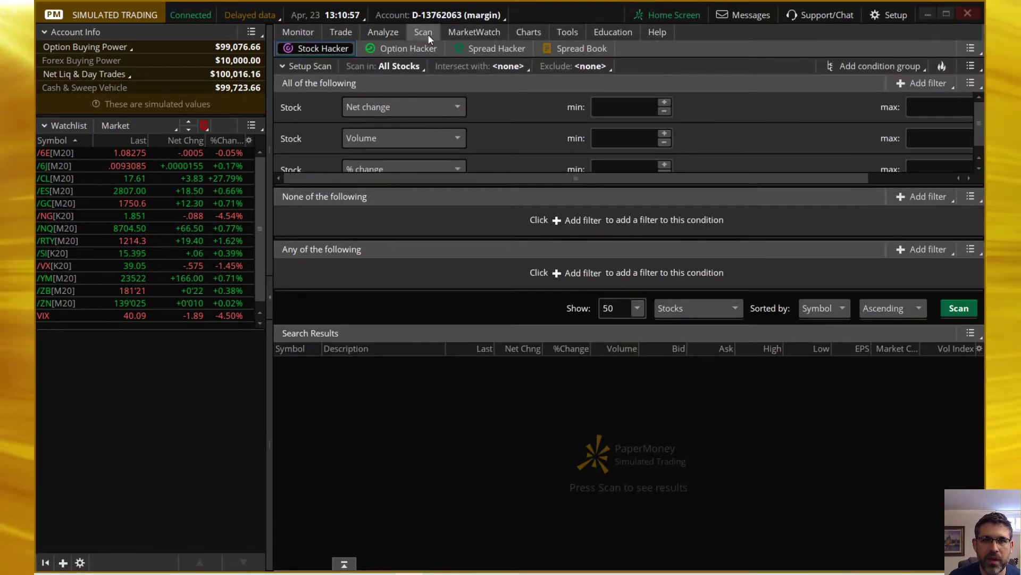
{"action": "left_click", "coordinate": [374, 30]}
{"action": "left_click", "coordinate": [343, 46]}
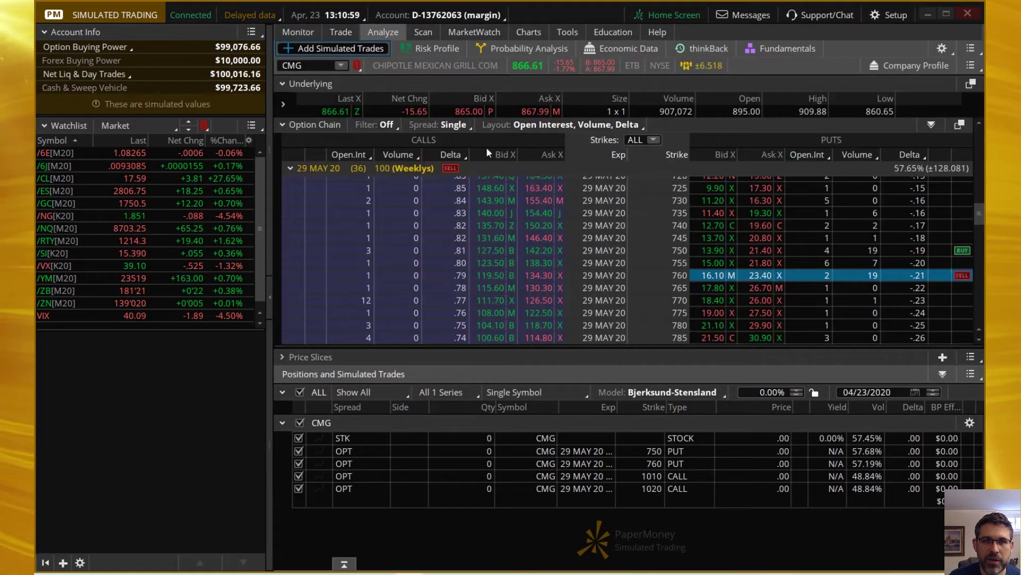
{"action": "scroll", "coordinate": [968, 213], "scroll_direction": "down", "scroll_amount": 1}
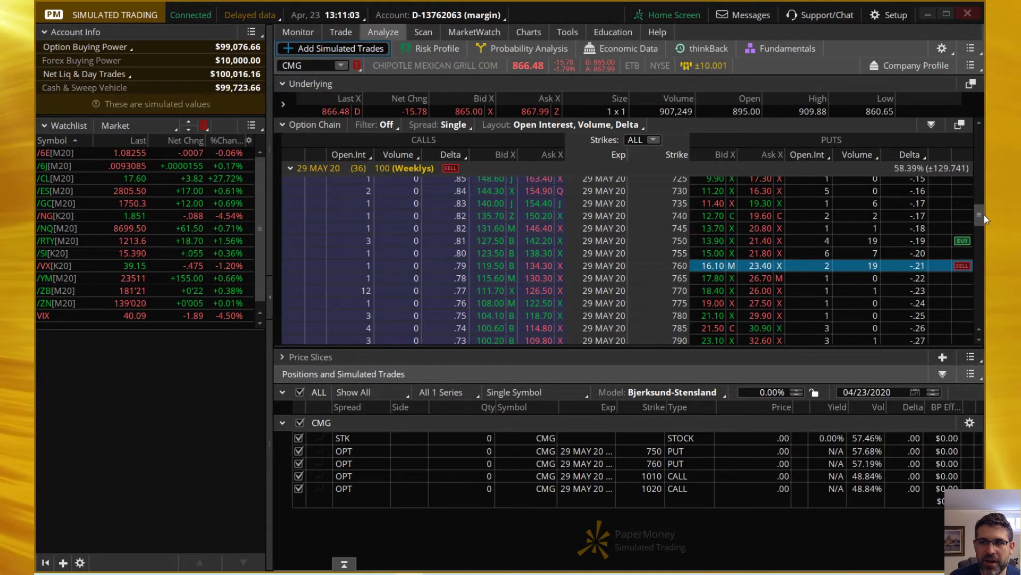
{"action": "left_click_drag", "start_coordinate": [981, 215], "coordinate": [984, 269]}
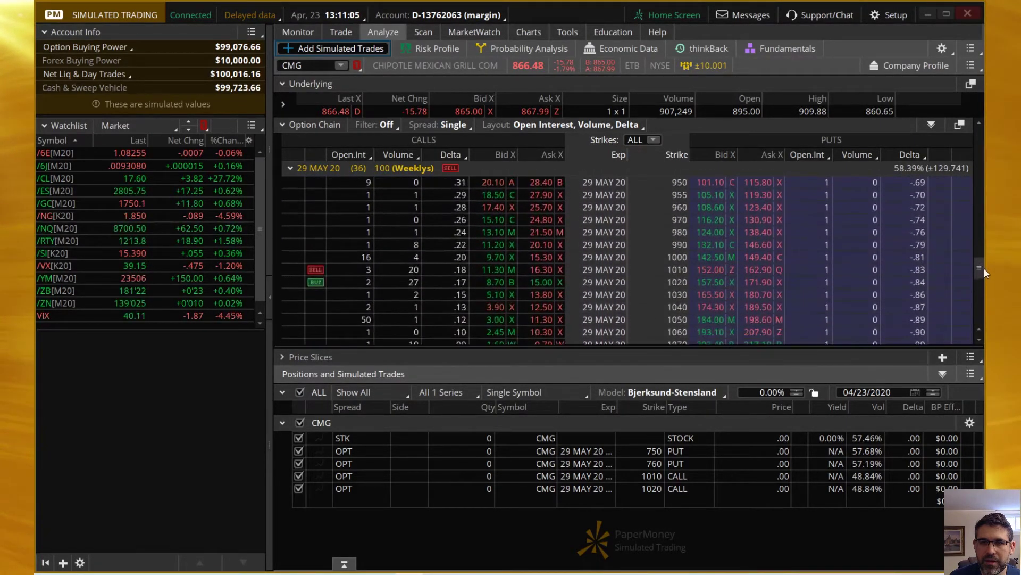